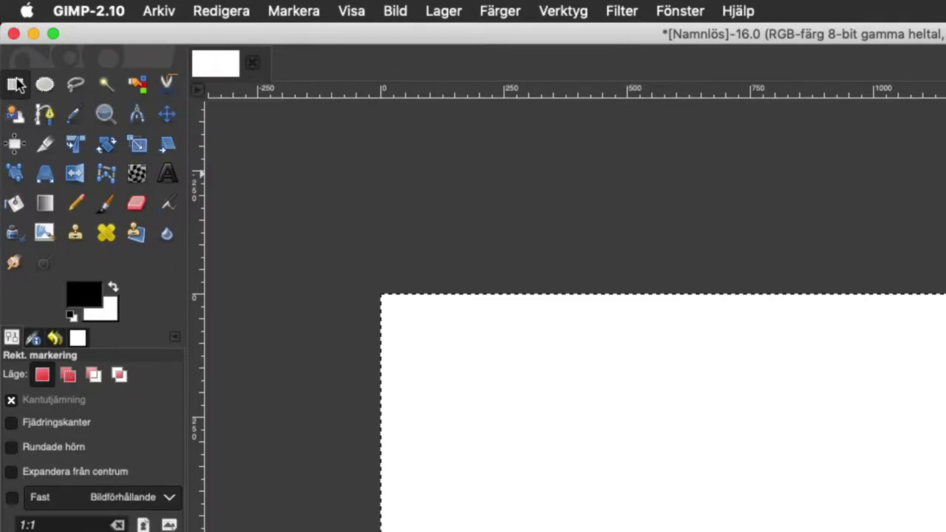
# Draw a 1172×522 px rectangular selection at 158, 254, left of the canvas centre
pyautogui.press('e')
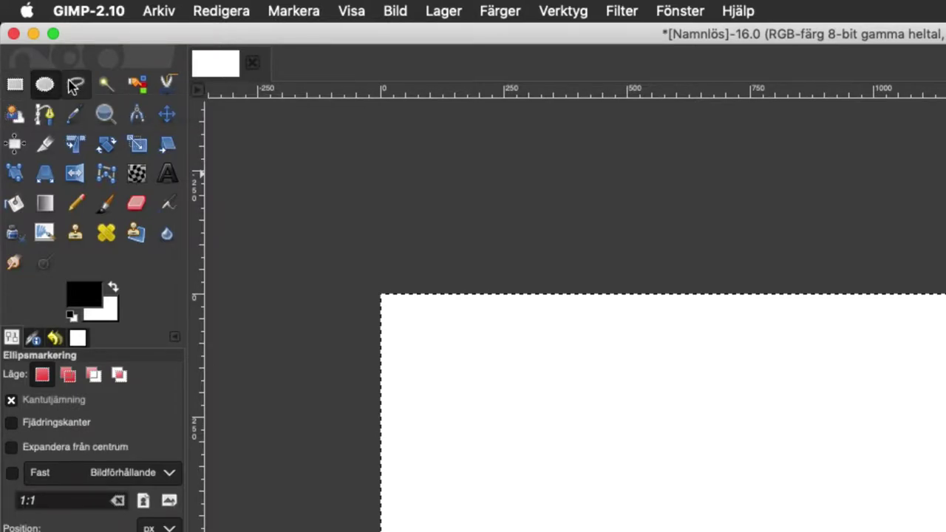
pyautogui.click(14, 83)
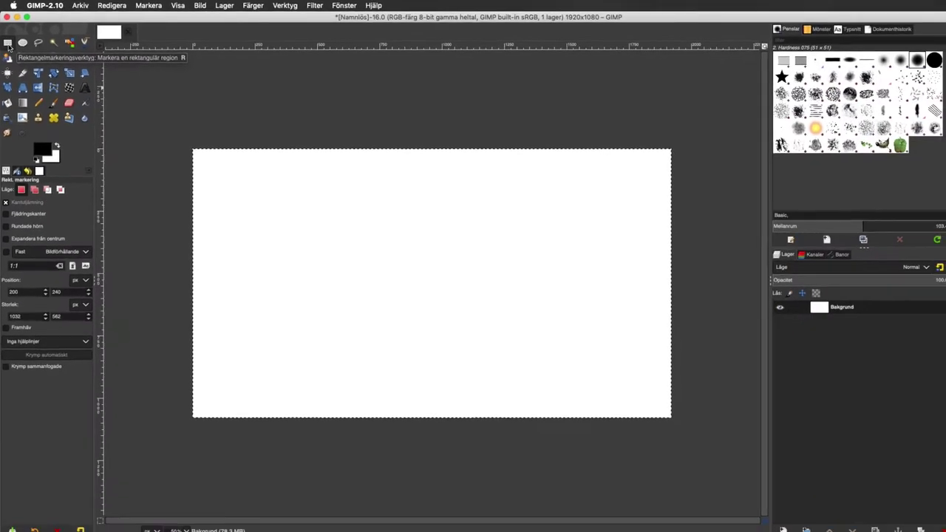
pyautogui.moveTo(229, 209)
pyautogui.mouseDown()
pyautogui.moveTo(515, 325)
pyautogui.moveTo(518, 337)
pyautogui.mouseUp()
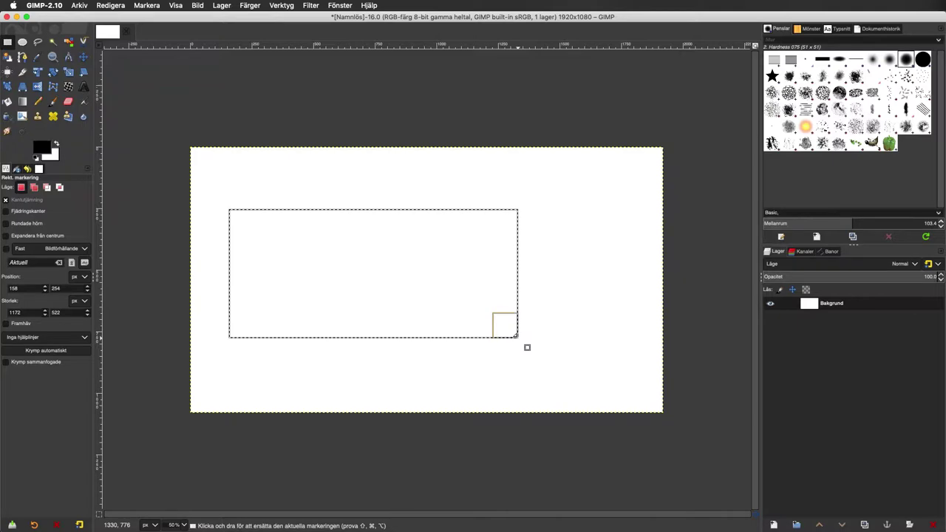
pyautogui.moveTo(483, 443)
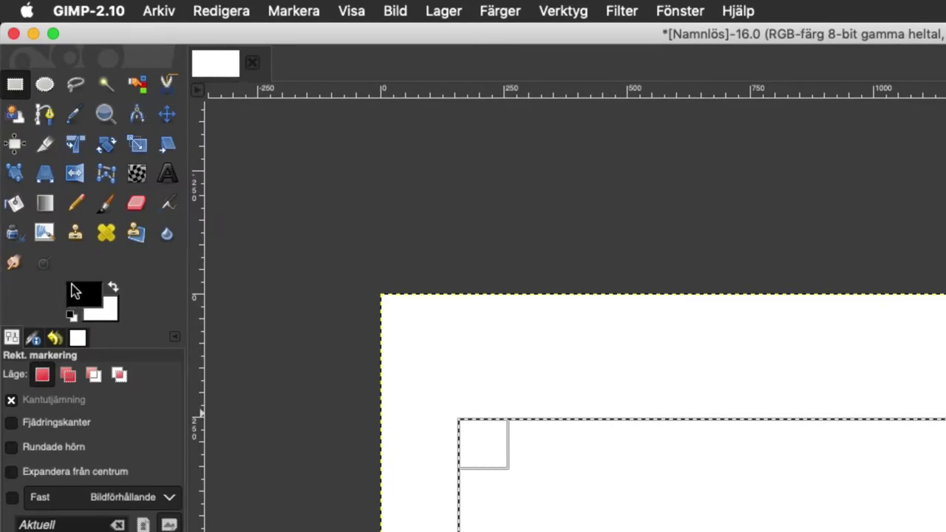
# Set the foreground colour to dark grey 464646 in the colour editor
pyautogui.click(79, 292)
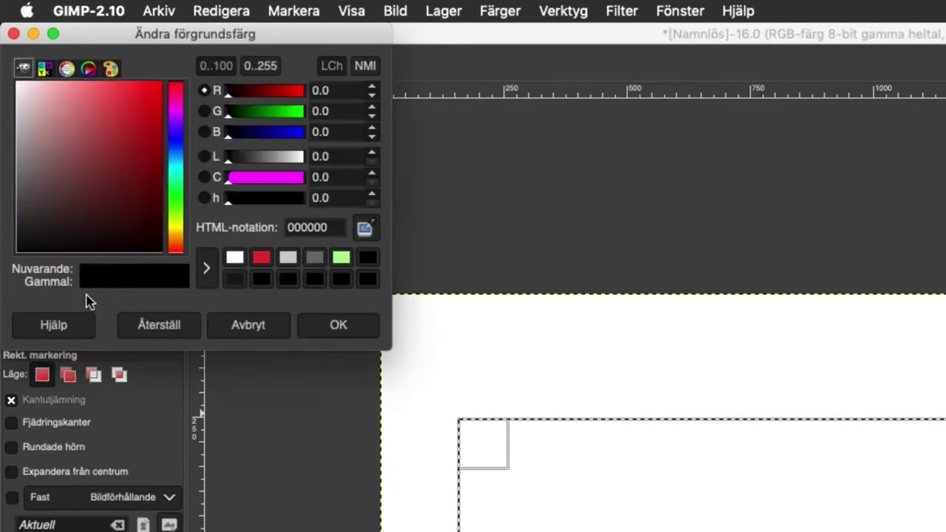
pyautogui.moveTo(74, 204); pyautogui.dragTo(14, 214)
pyautogui.click(333, 324)
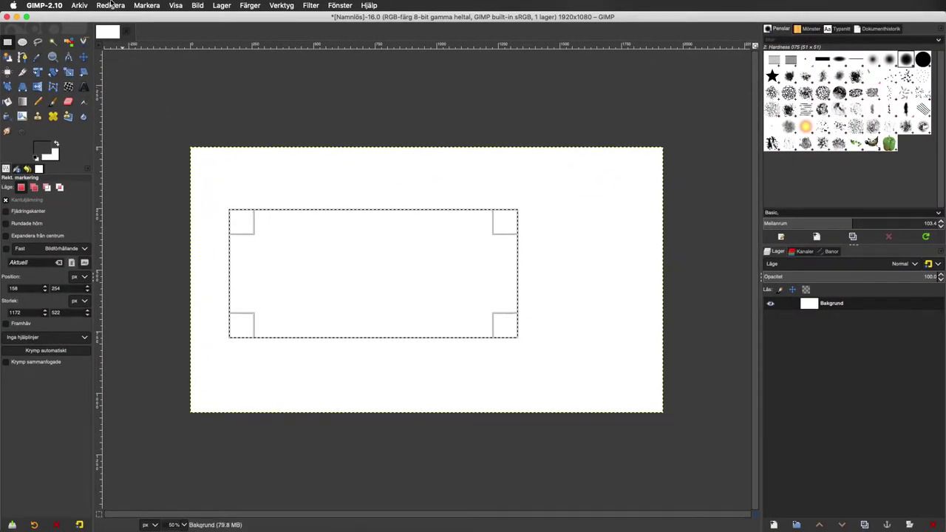
pyautogui.click(110, 5)
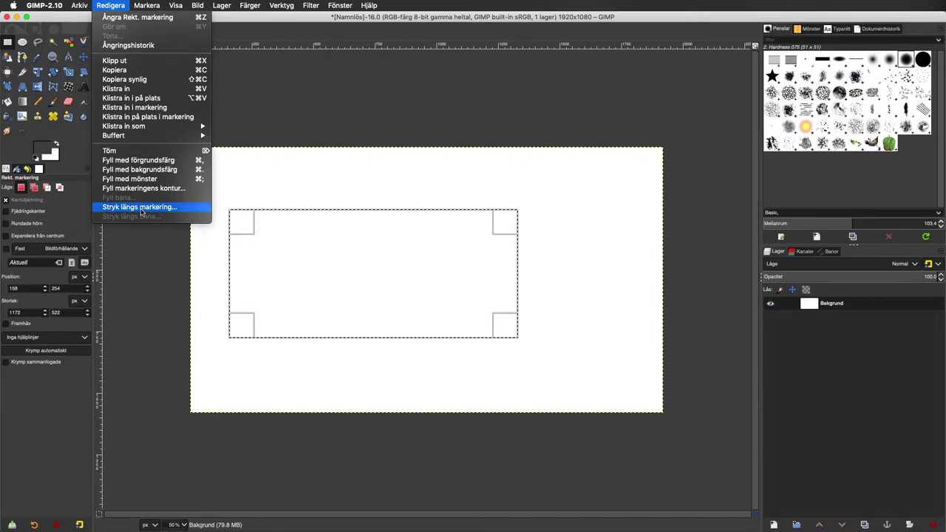
# Stroke the selection with a 7 px dark grey line via Stryk längs markering
pyautogui.click(140, 209)
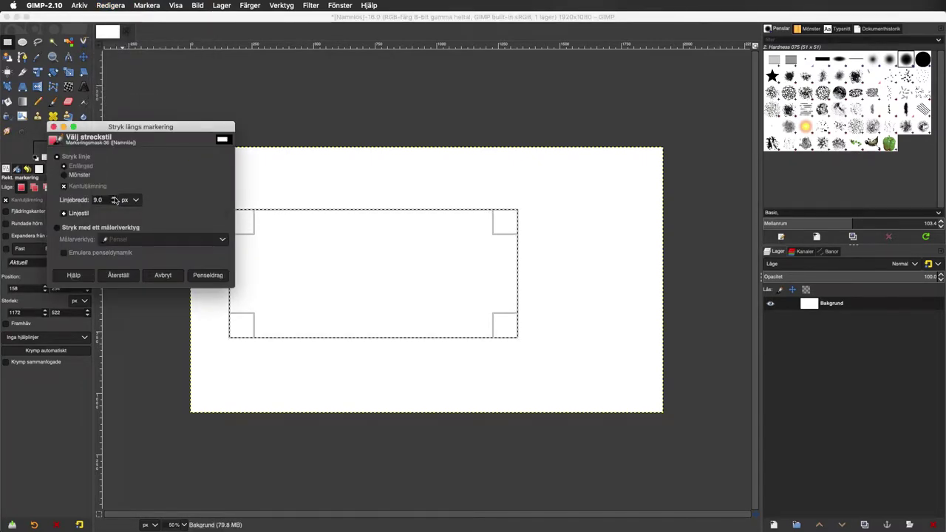
pyautogui.click(114, 199)
pyautogui.click(113, 203)
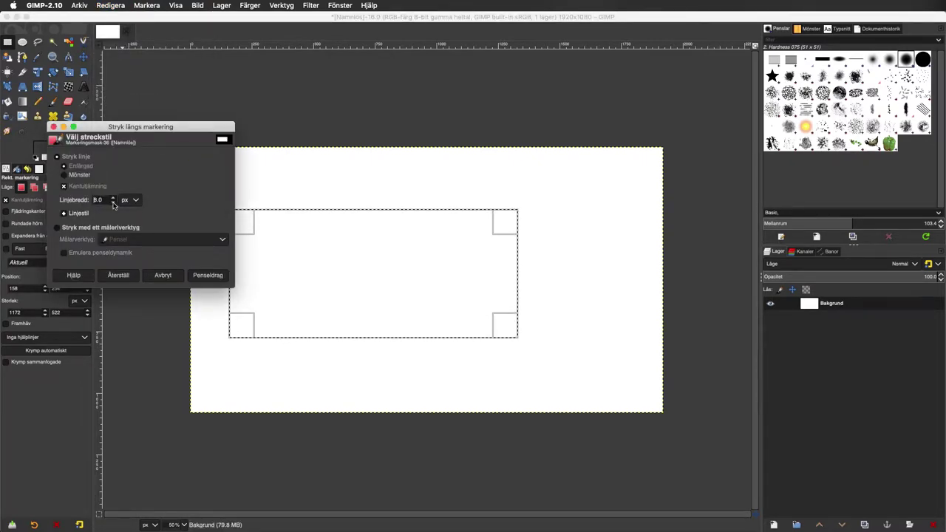
pyautogui.click(113, 203)
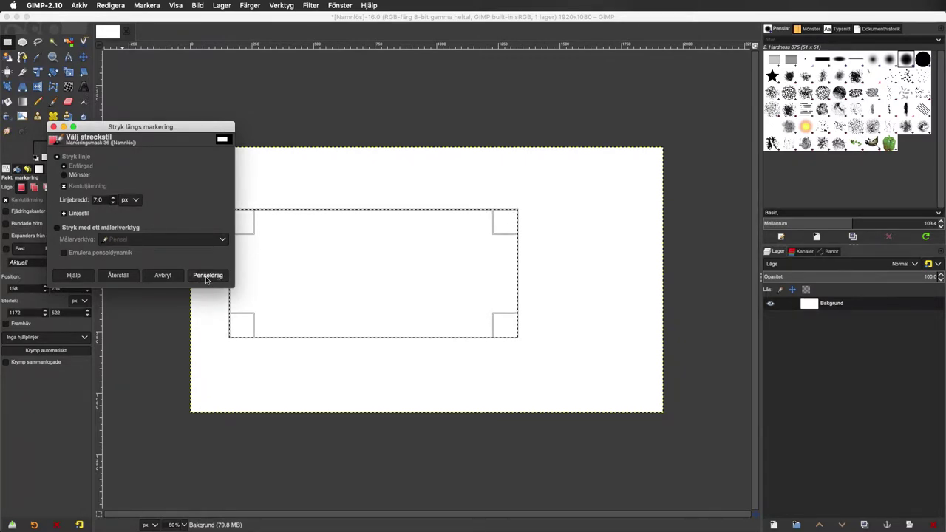
pyautogui.click(207, 277)
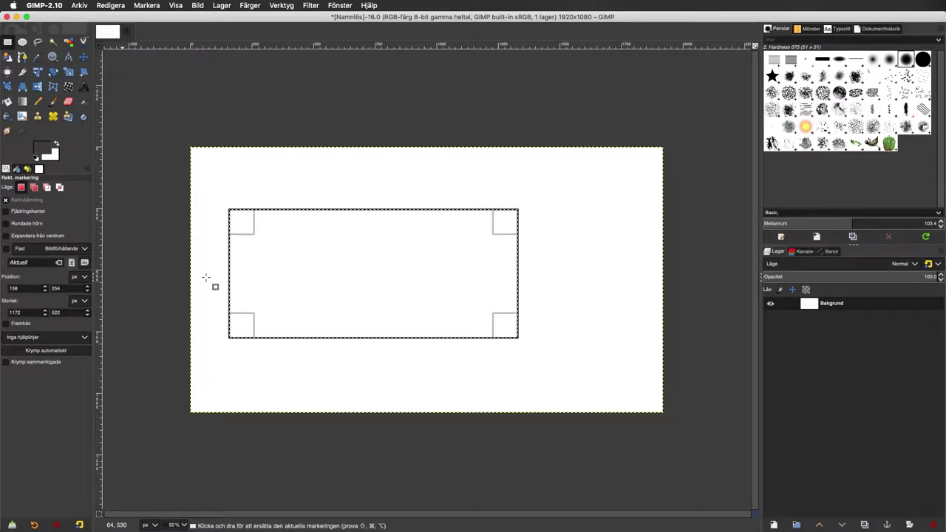
pyautogui.click(147, 5)
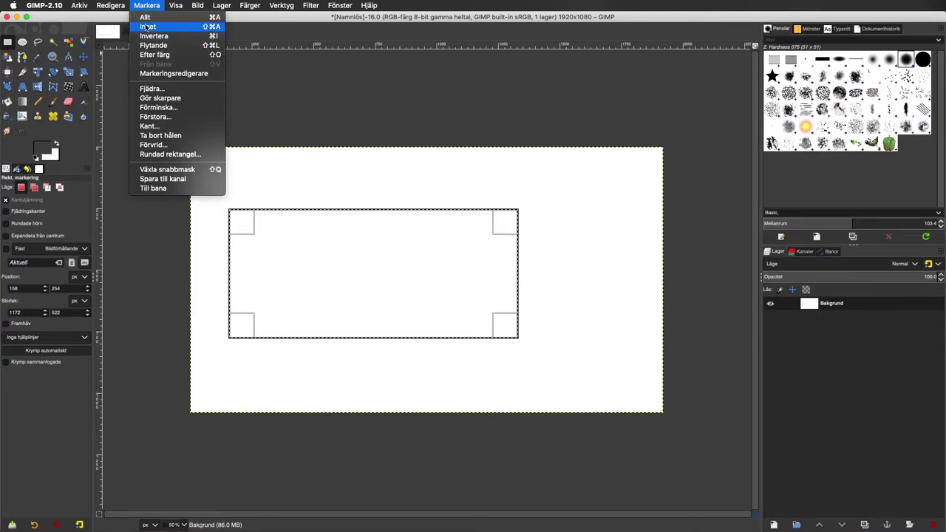
# Clear the selection with Markera > Inget and set the foreground to light mint c3f2eb
pyautogui.click(156, 28)
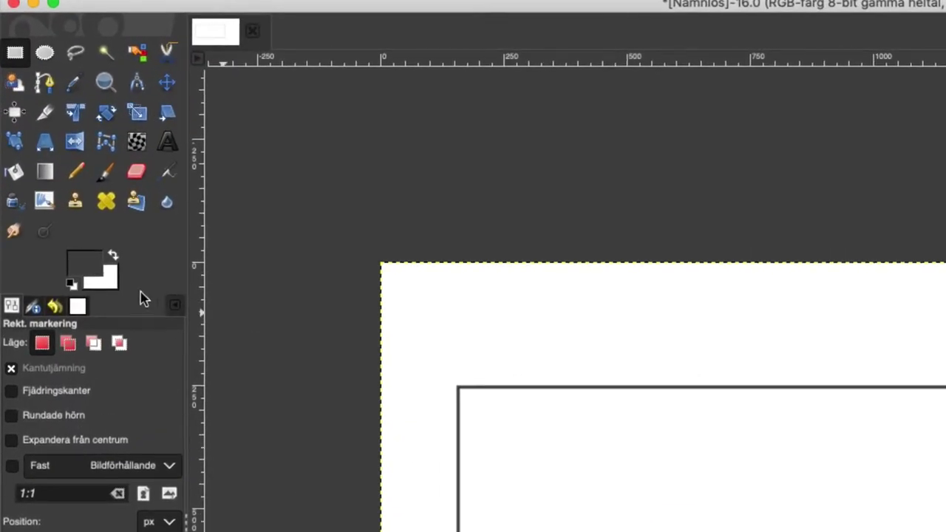
pyautogui.click(86, 269)
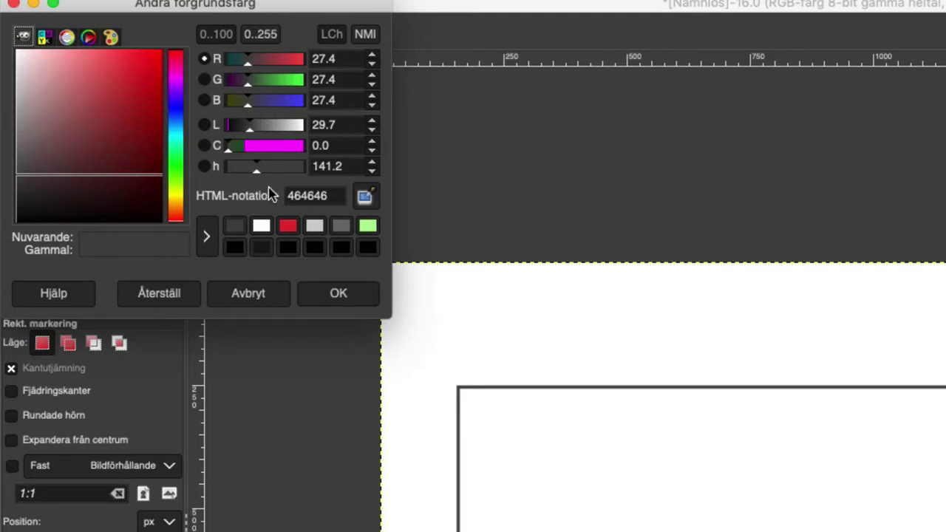
pyautogui.moveTo(175, 118)
pyautogui.mouseDown()
pyautogui.moveTo(177, 177)
pyautogui.moveTo(178, 71)
pyautogui.moveTo(176, 165)
pyautogui.moveTo(177, 140)
pyautogui.mouseUp()
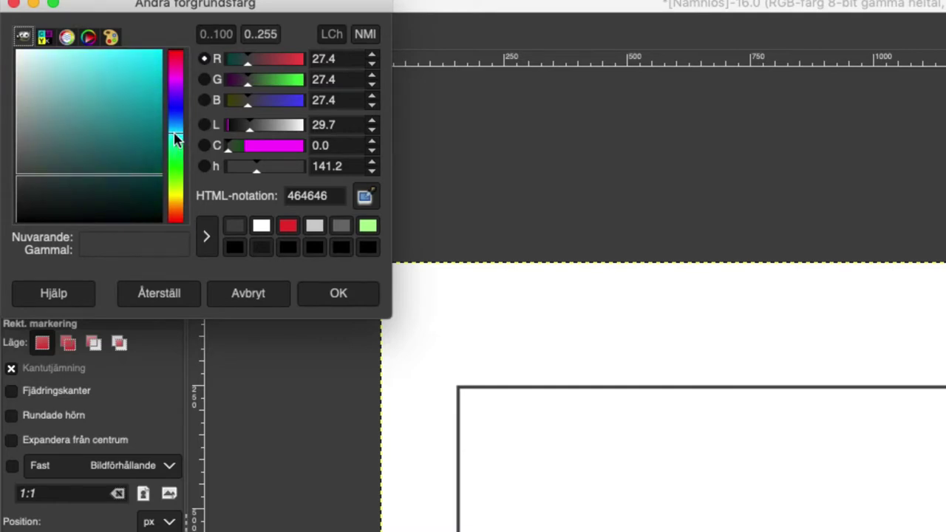
pyautogui.moveTo(70, 62)
pyautogui.mouseDown()
pyautogui.moveTo(83, 48)
pyautogui.moveTo(69, 67)
pyautogui.moveTo(41, 56)
pyautogui.moveTo(78, 59)
pyautogui.mouseUp()
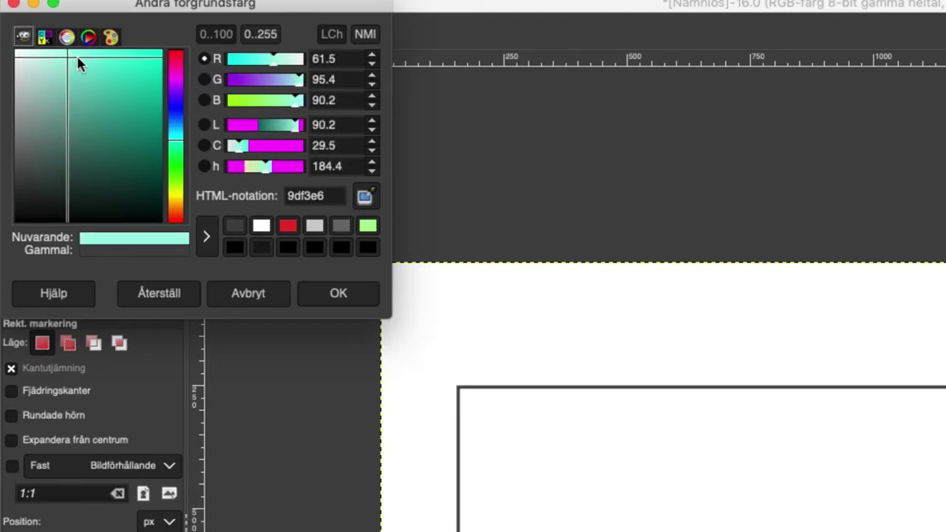
pyautogui.click(42, 59)
pyautogui.click(328, 294)
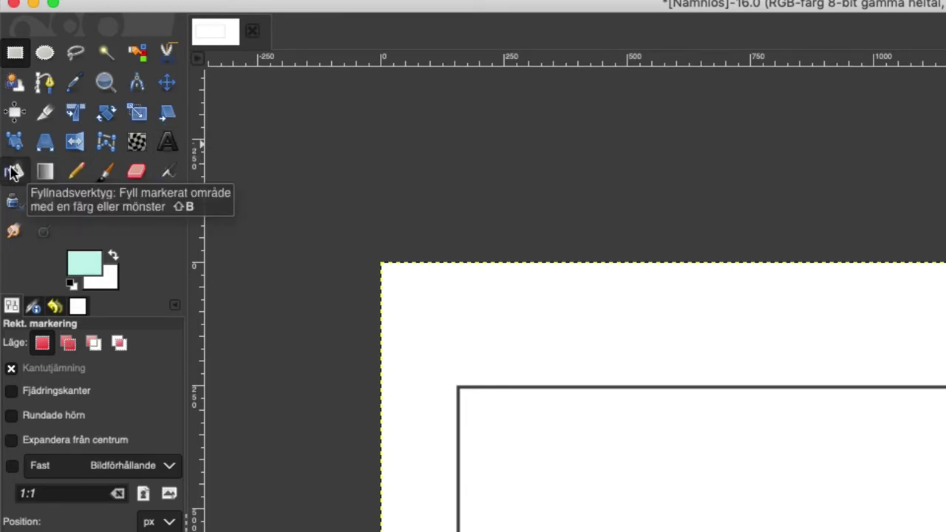
# Bucket-fill the inside of the grey frame with the mint colour
pyautogui.click(14, 172)
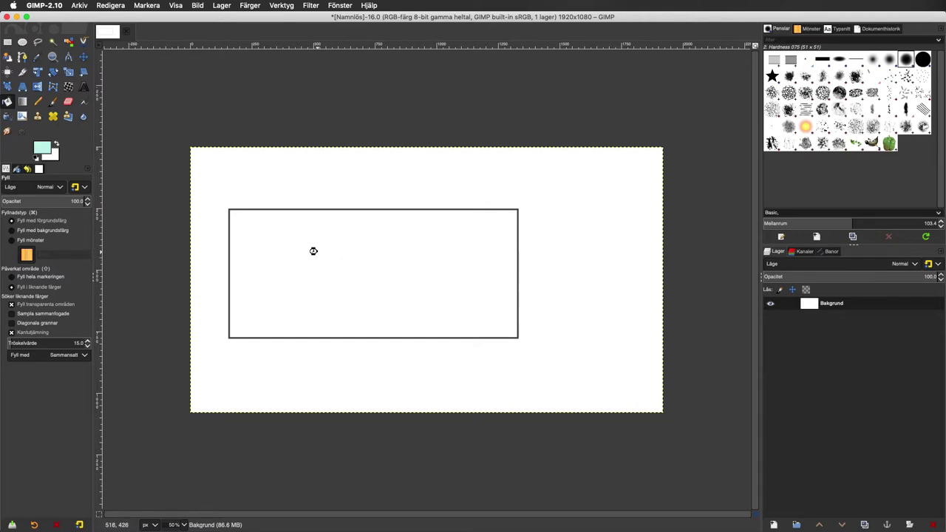
pyautogui.click(318, 252)
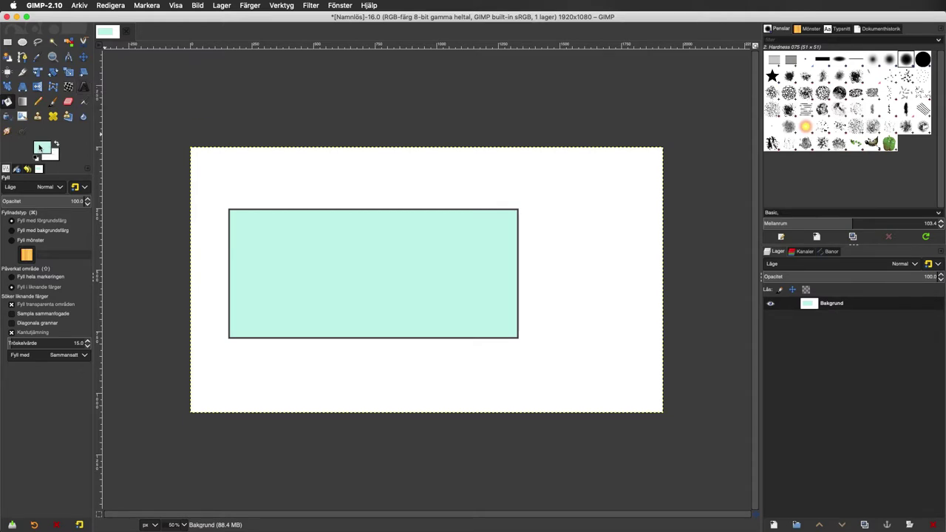
# Set the foreground colour back to black and select the Text tool
pyautogui.click(41, 148)
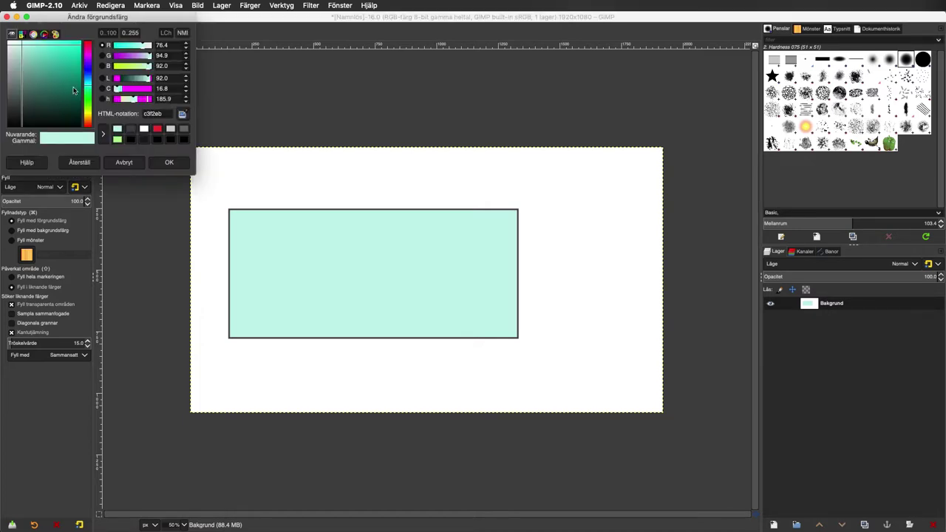
pyautogui.moveTo(87, 76)
pyautogui.mouseDown()
pyautogui.moveTo(87, 62)
pyautogui.moveTo(15, 127)
pyautogui.mouseUp()
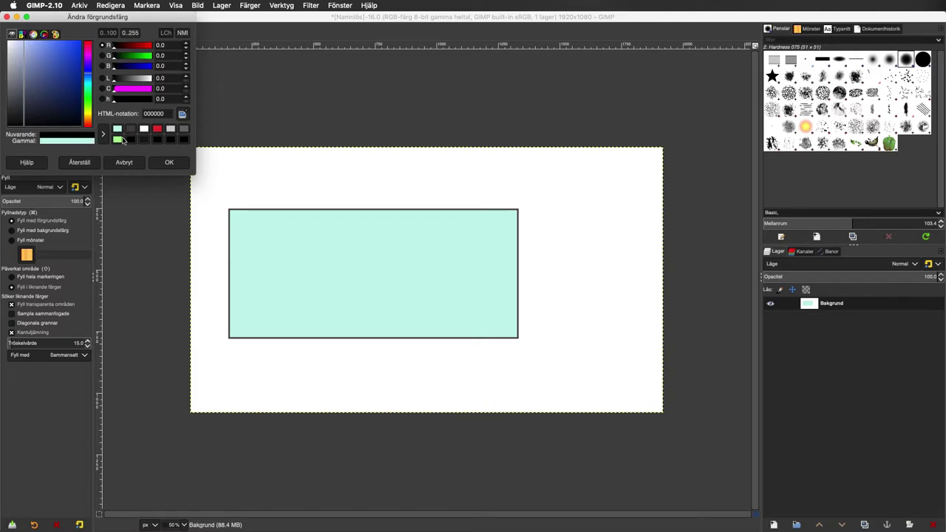
pyautogui.click(169, 162)
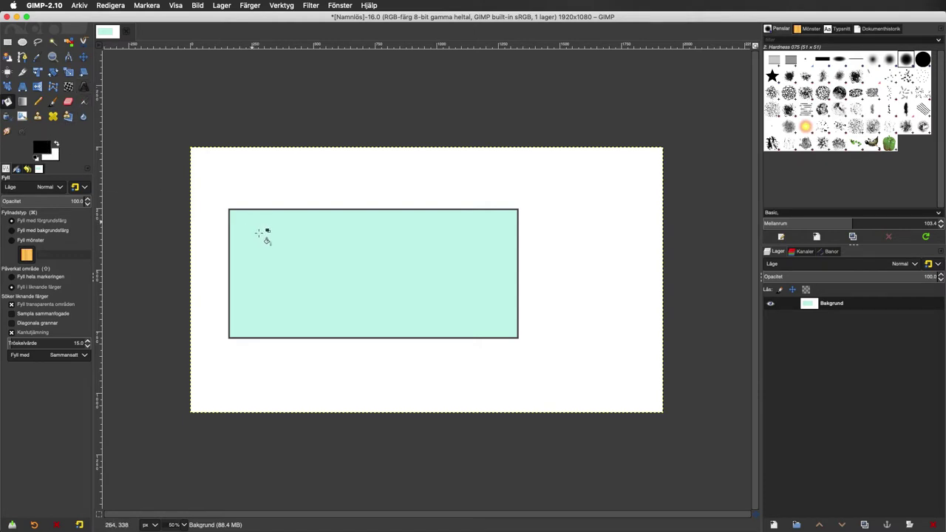
pyautogui.click(85, 88)
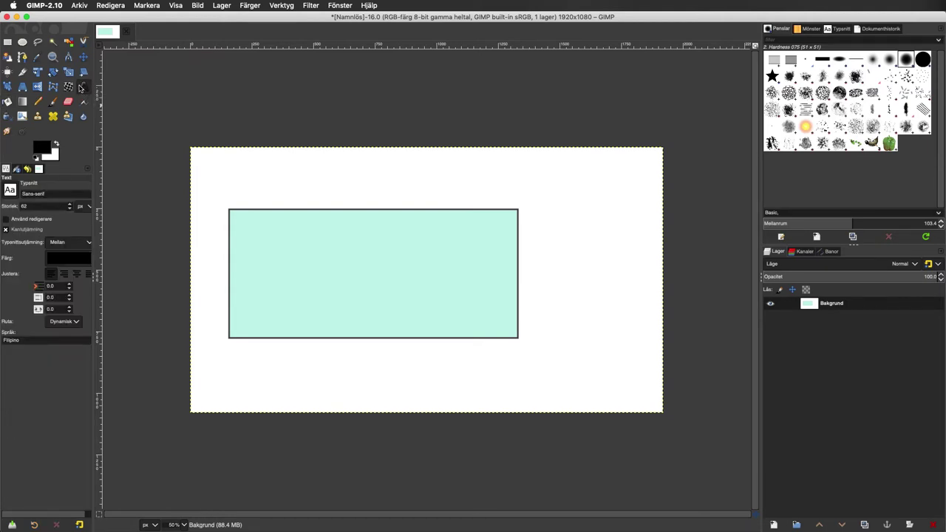
# Write 'Textruta' inside the mint rectangle and select the whole word
pyautogui.click(260, 252)
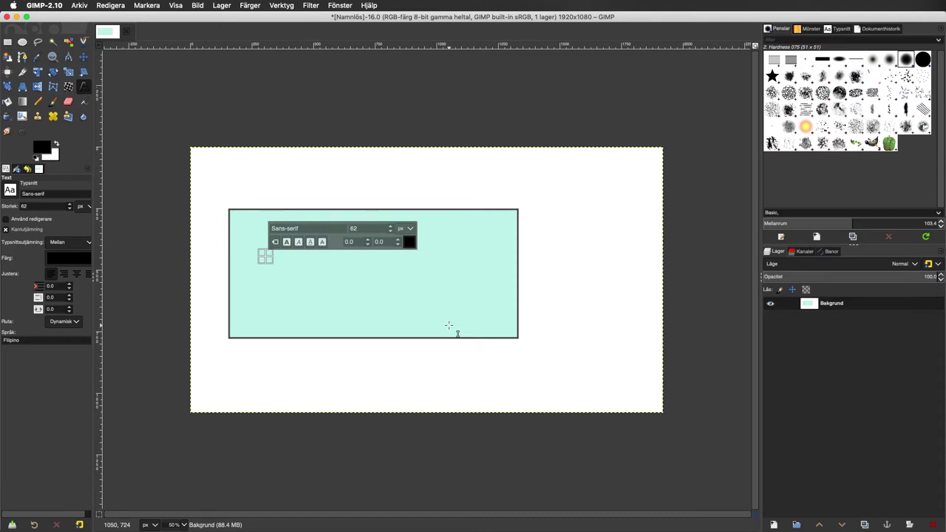
pyautogui.write('Te')
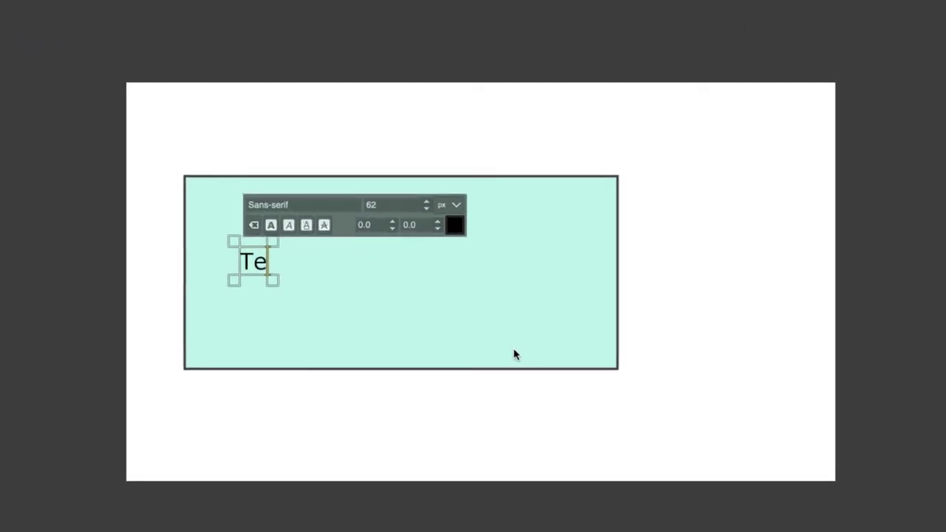
pyautogui.write('xtru')
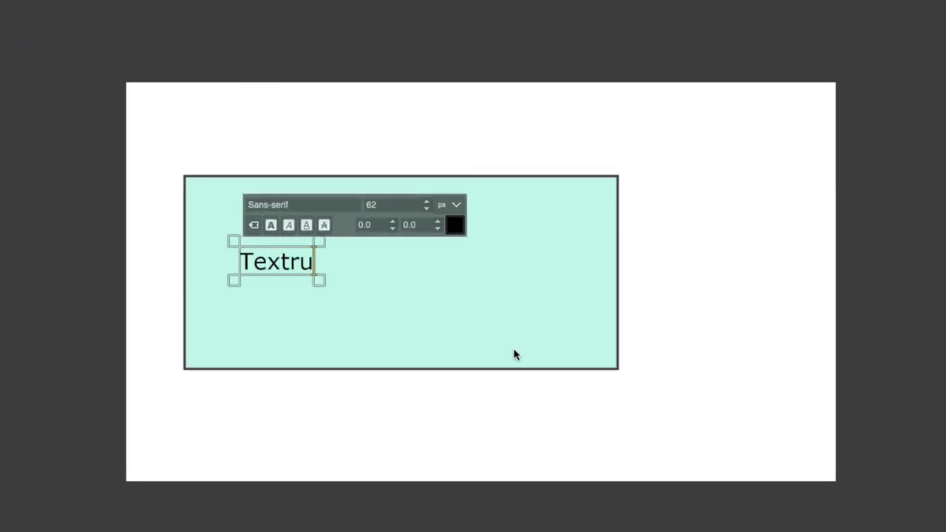
pyautogui.write('ta')
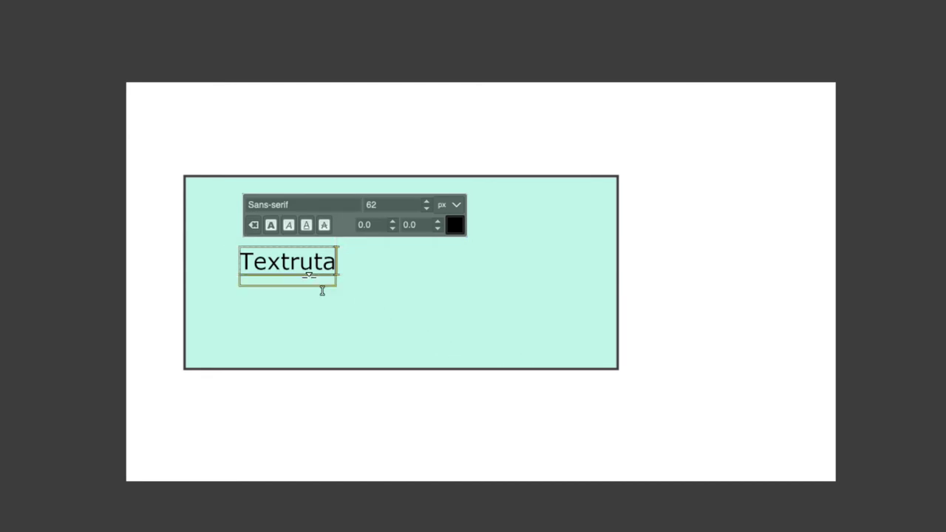
pyautogui.doubleClick(308, 270)
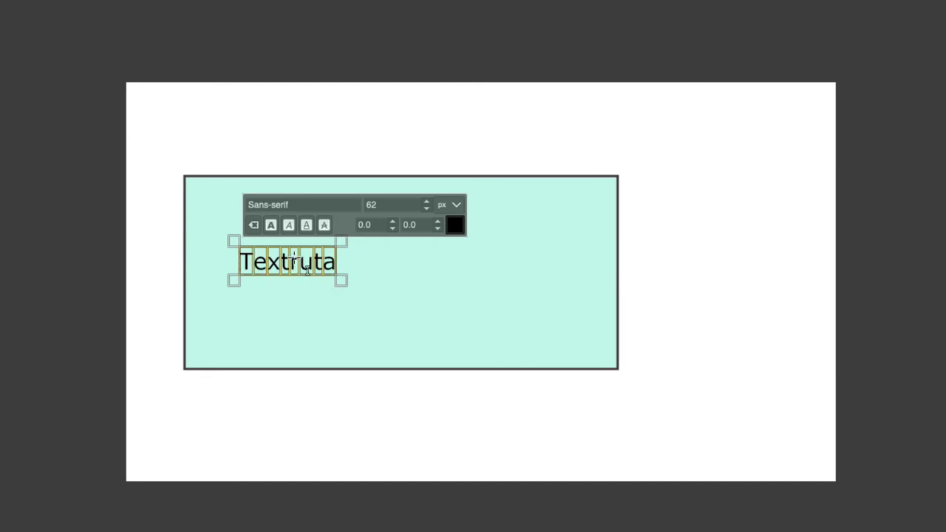
pyautogui.click(292, 260)
pyautogui.doubleClick(308, 271)
# Make Textruta bold and enlarge it to 77 px
pyautogui.click(271, 225)
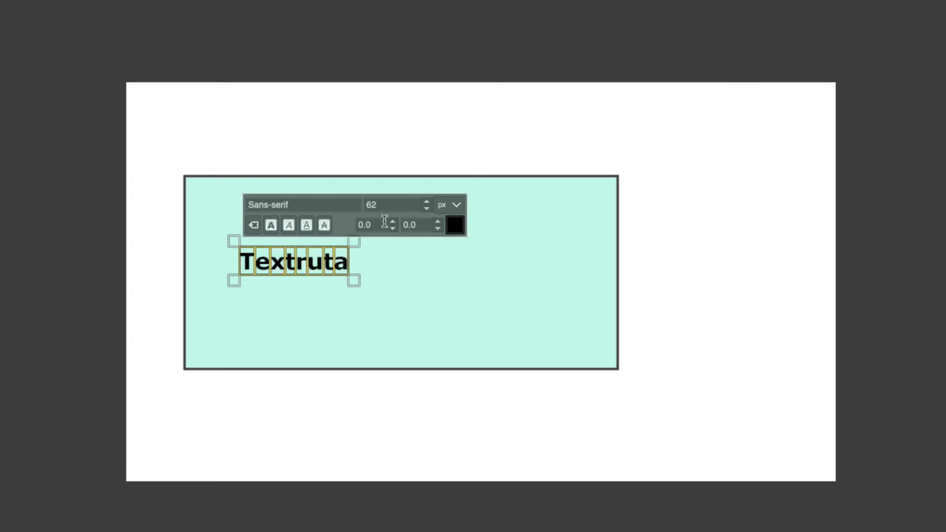
pyautogui.click(427, 202)
pyautogui.click(427, 202)
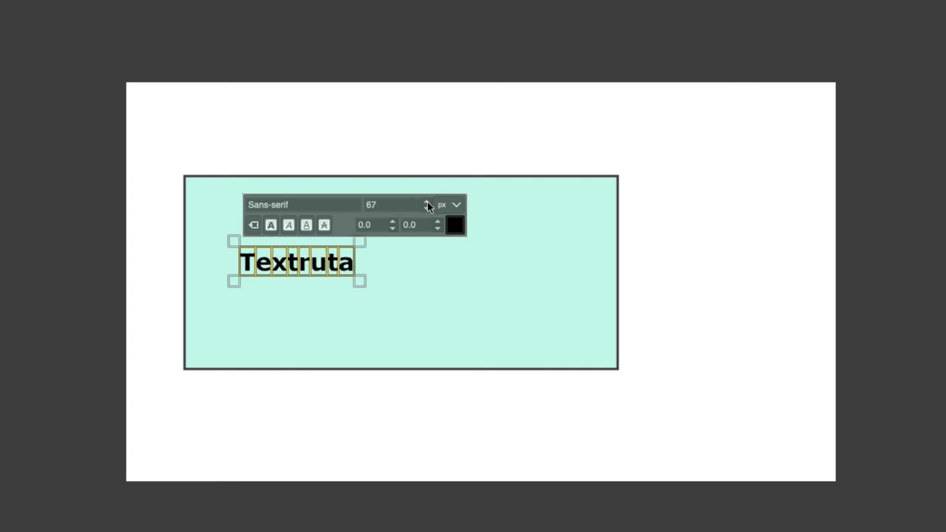
pyautogui.click(427, 201)
pyautogui.click(427, 202)
pyautogui.click(427, 202)
pyautogui.click(427, 202)
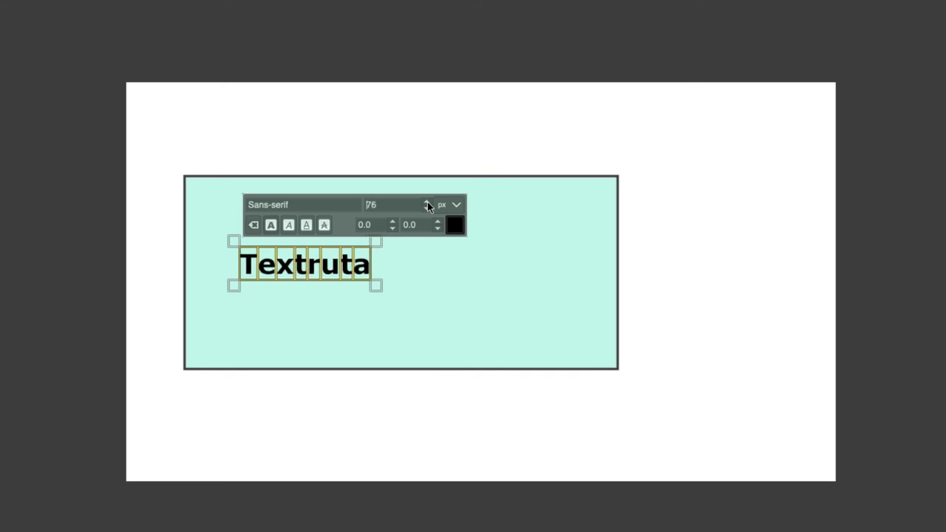
pyautogui.click(427, 202)
# Recolour Textruta dark grey 555454
pyautogui.click(456, 225)
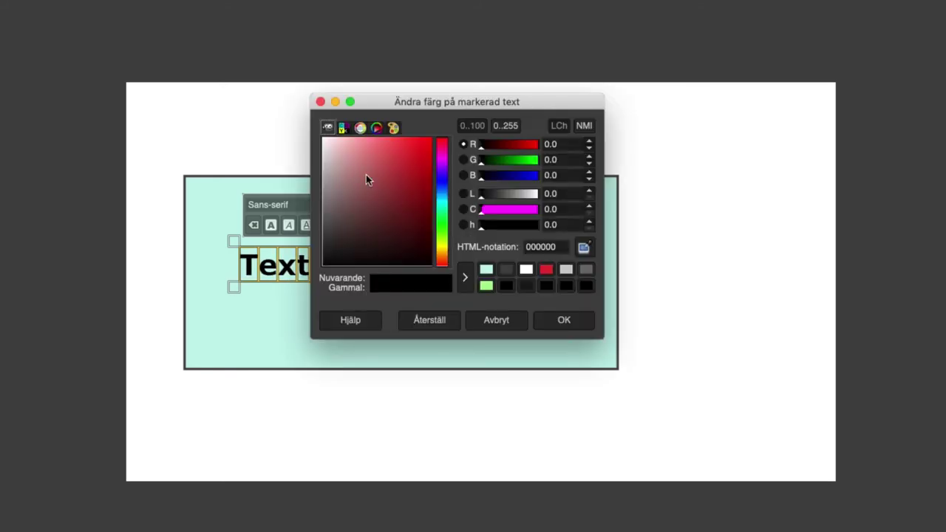
pyautogui.moveTo(346, 180); pyautogui.dragTo(322, 223)
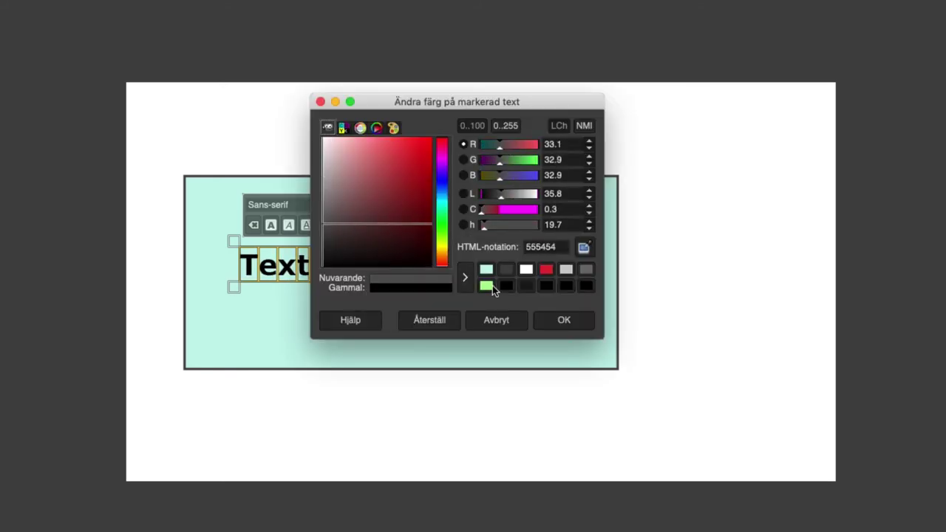
pyautogui.click(563, 322)
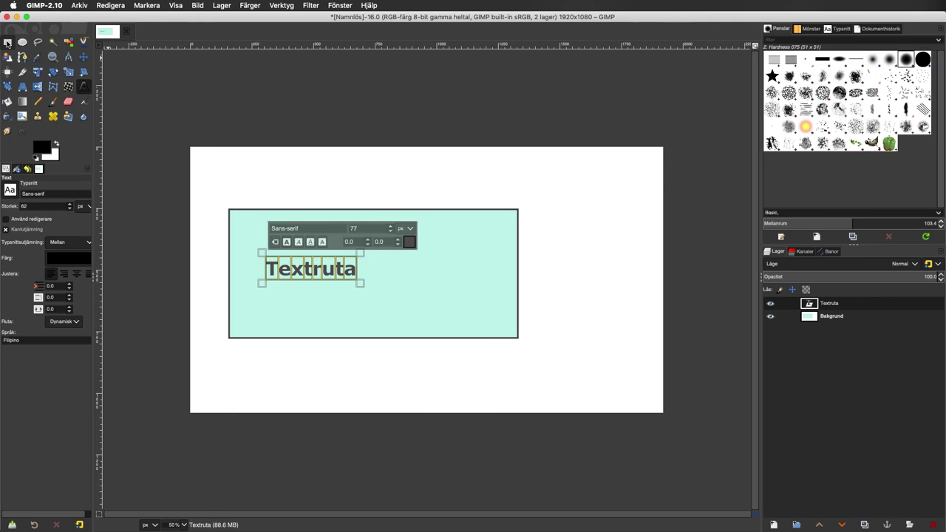
pyautogui.click(7, 43)
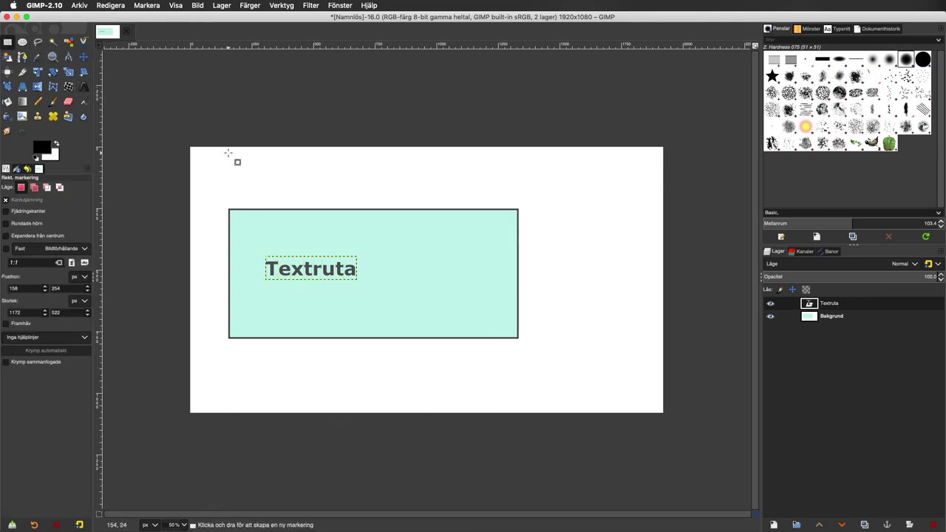